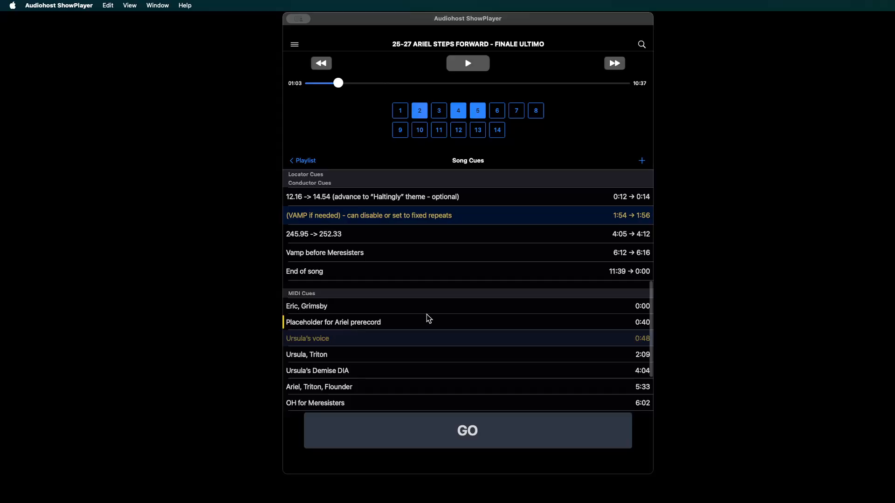
- Rewind the finale song to about 0:32, play it through the Ariel prerecord cue, and pause at about 0:57
left_click_drag(339, 87, 320, 94)
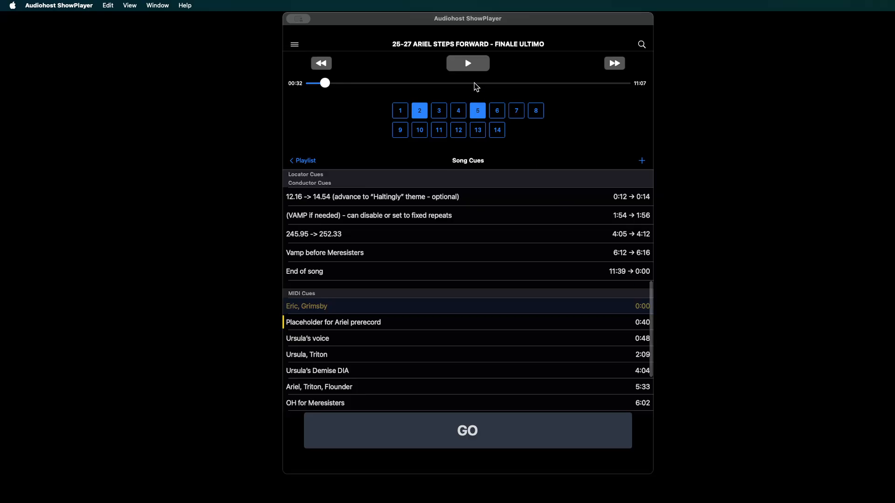
left_click(468, 63)
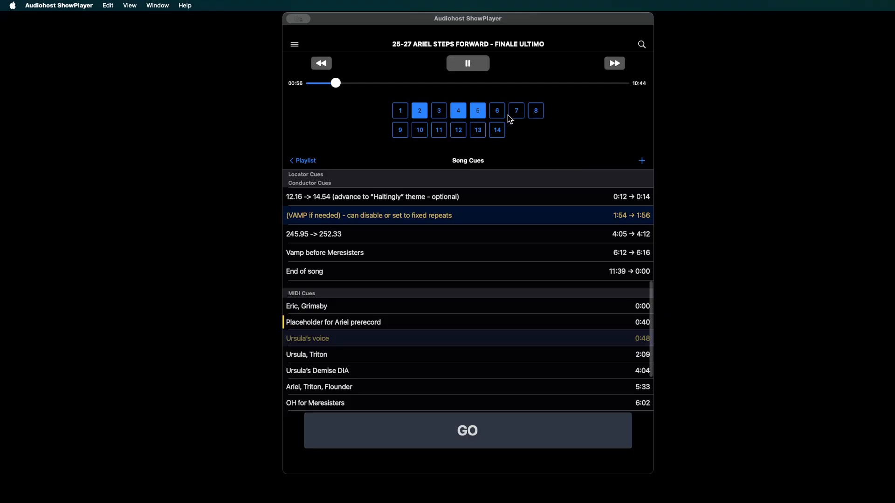
left_click(469, 65)
- Open the "Placeholder for Ariel prerecord" MIDI cue for editing and view the available sound effect files without choosing another
right_click(366, 322)
left_click(377, 326)
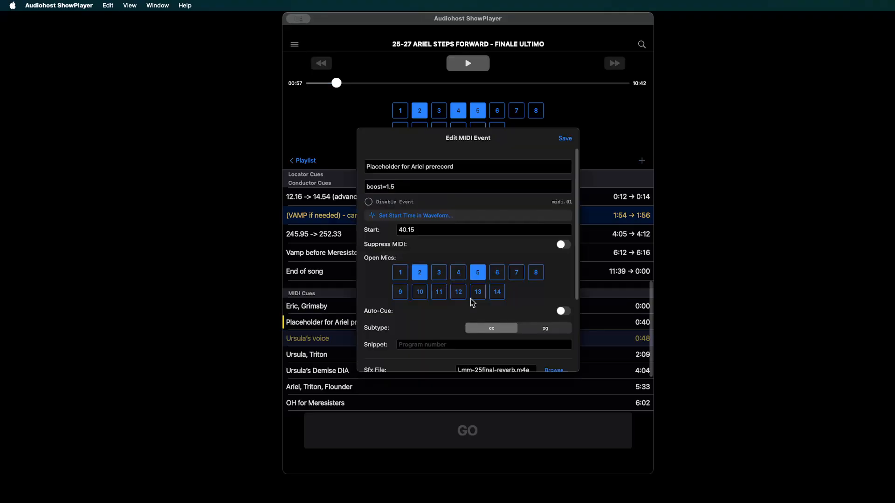
scroll(471, 299, "down", 5)
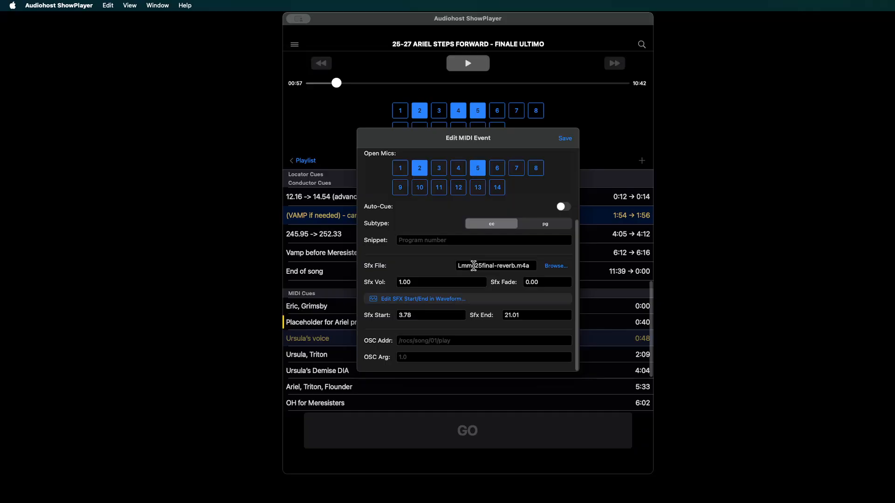
left_click(553, 274)
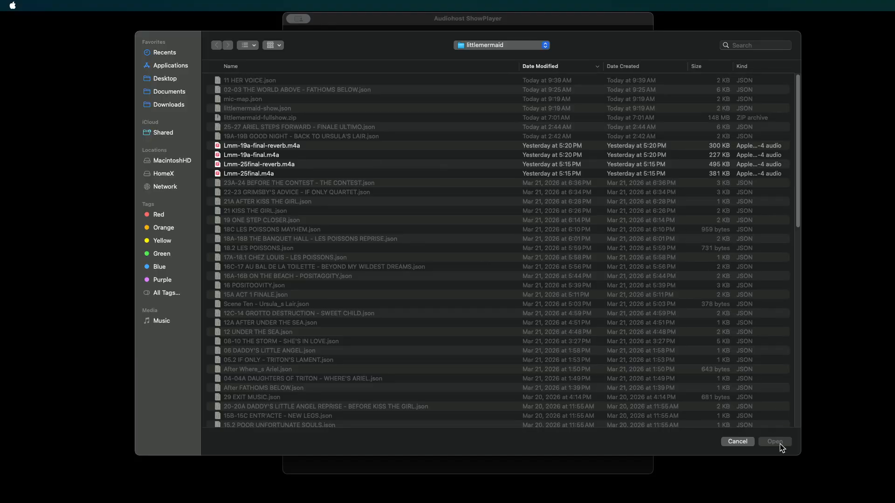
left_click(749, 443)
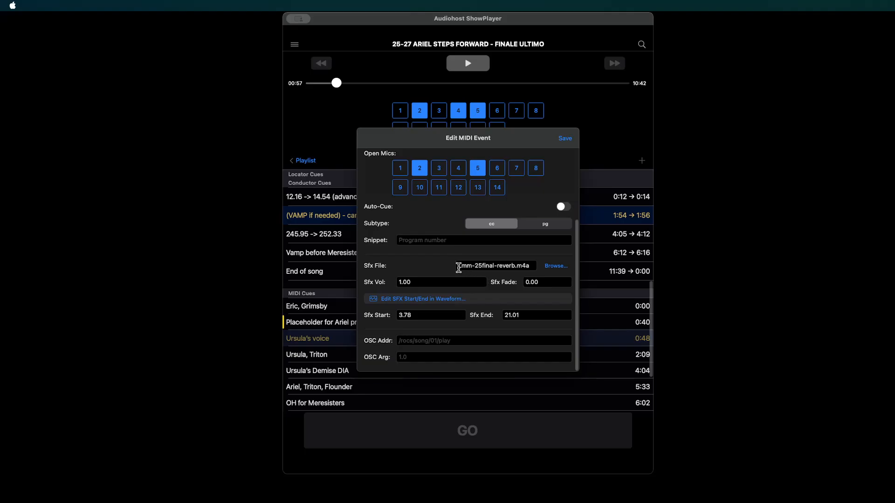
- Try trimming the Ariel sound effect in the waveform to start at 3.76 s and end at 21.57 s, and audition it
left_click(423, 301)
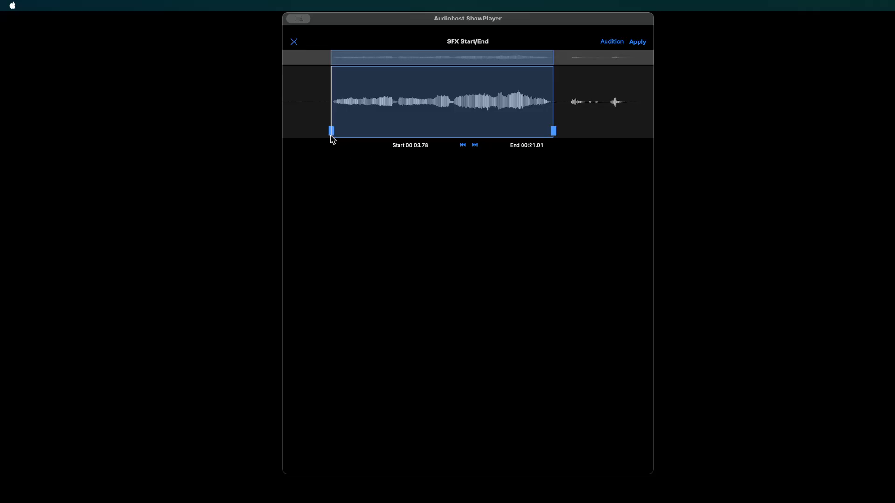
mouse_move(330, 132)
left_mouse_down()
mouse_move(311, 132)
mouse_move(334, 135)
left_mouse_up()
mouse_move(557, 132)
left_mouse_down()
mouse_move(577, 132)
mouse_move(566, 135)
left_mouse_up()
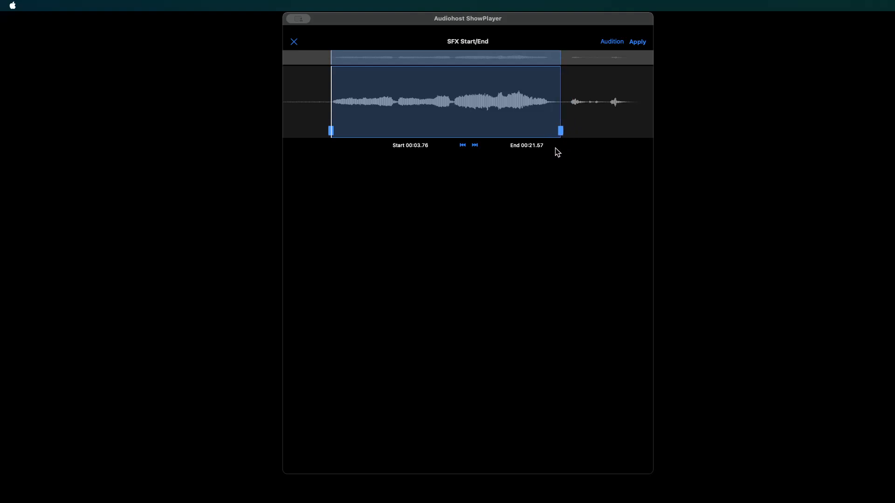
left_click(613, 41)
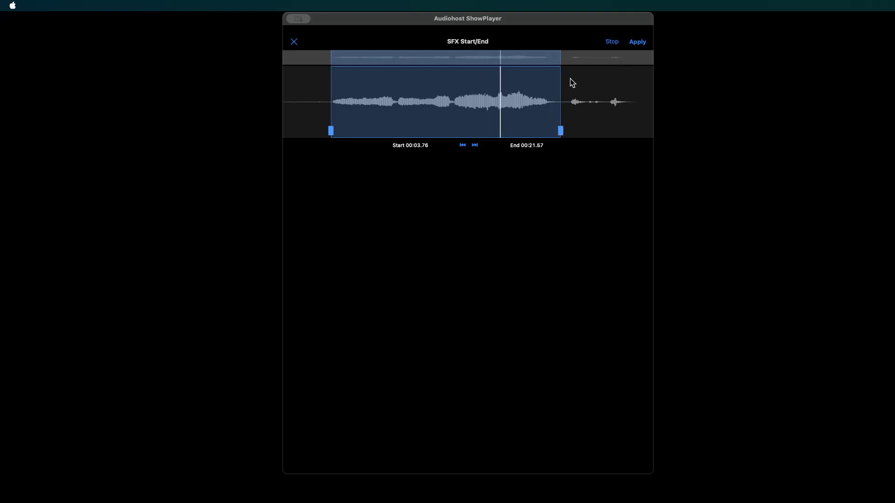
left_click(612, 41)
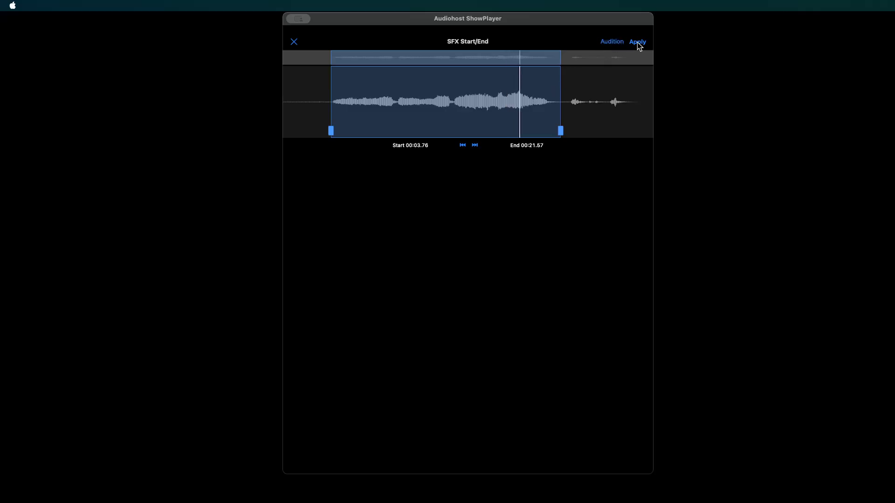
left_click(294, 43)
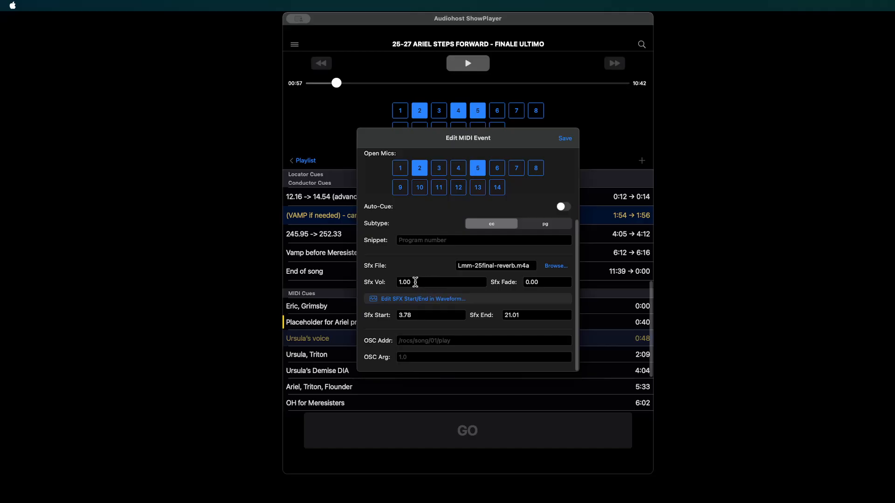
- Review the Ariel prerecord cue's sound effect volume and boost setting, and close the event without saving
left_click_drag(416, 282, 376, 285)
scroll(432, 275, "up", 5)
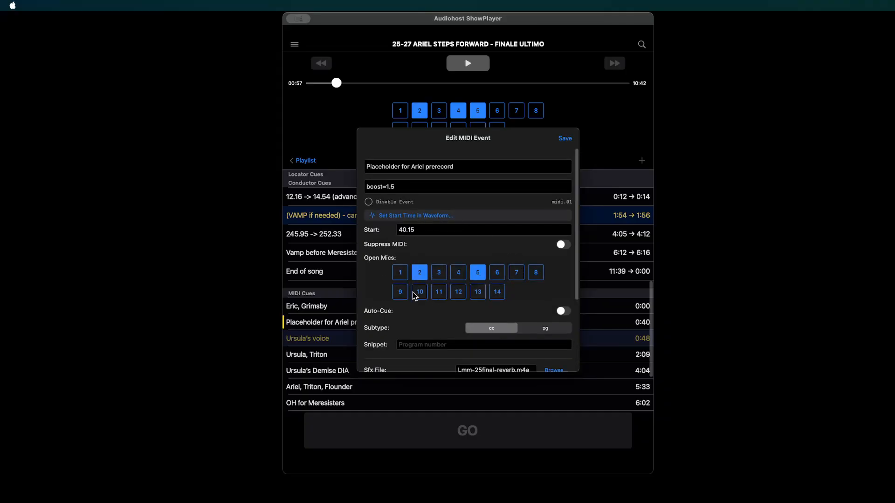
scroll(447, 335, "down", 2)
triple_click(401, 189)
left_click(348, 138)
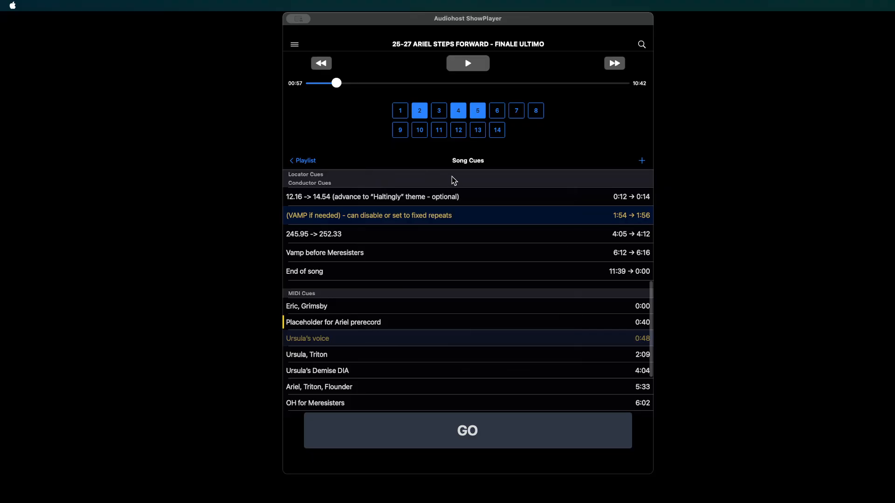
- Return to the playlist and open the song cues of "19A-19B GOOD NIGHT - BACK TO URSULA'S LAIR"
left_click(308, 161)
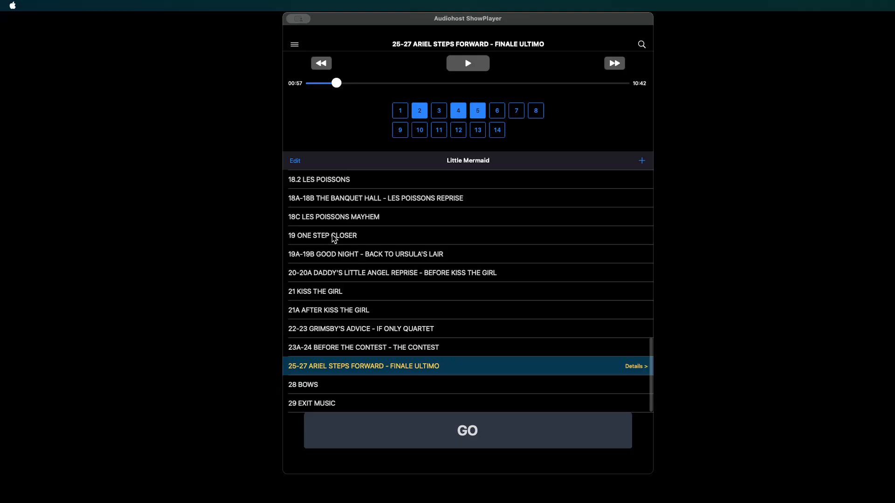
left_click(347, 259)
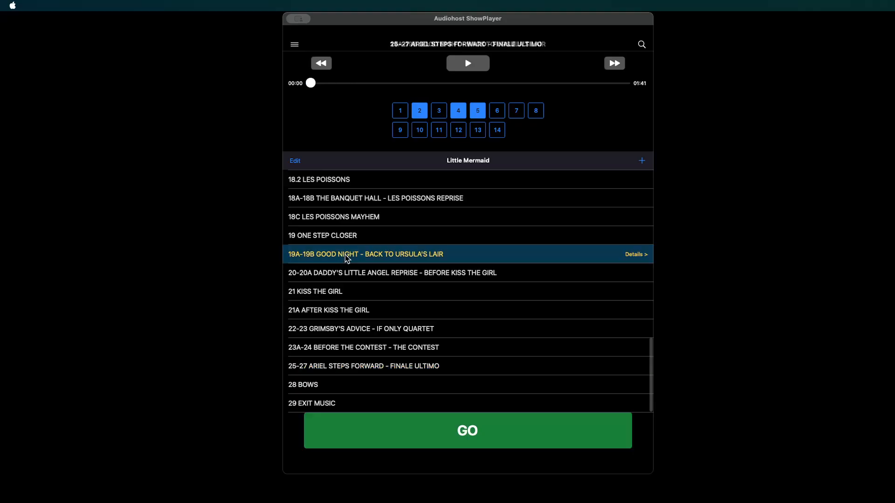
left_click(635, 255)
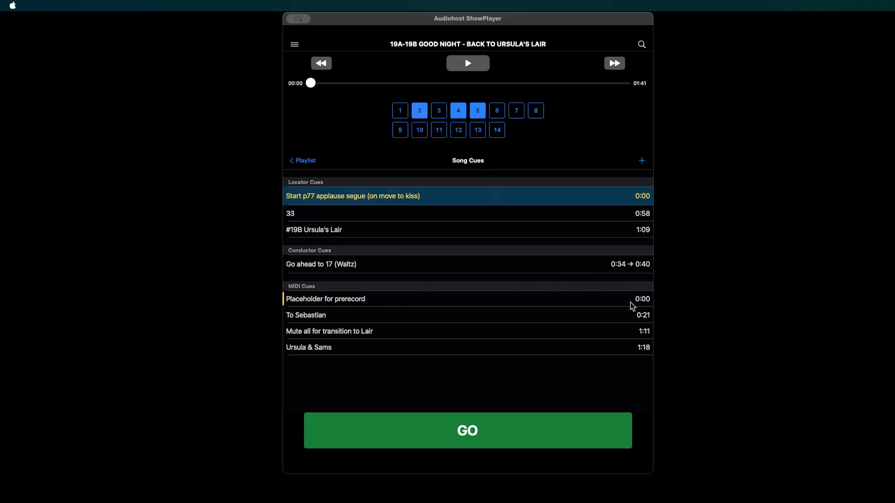
- Review the sound effect file, volume and tempo setting of the "Placeholder for prerecord" MIDI cue, and close it without saving
right_click(339, 301)
left_click(347, 306)
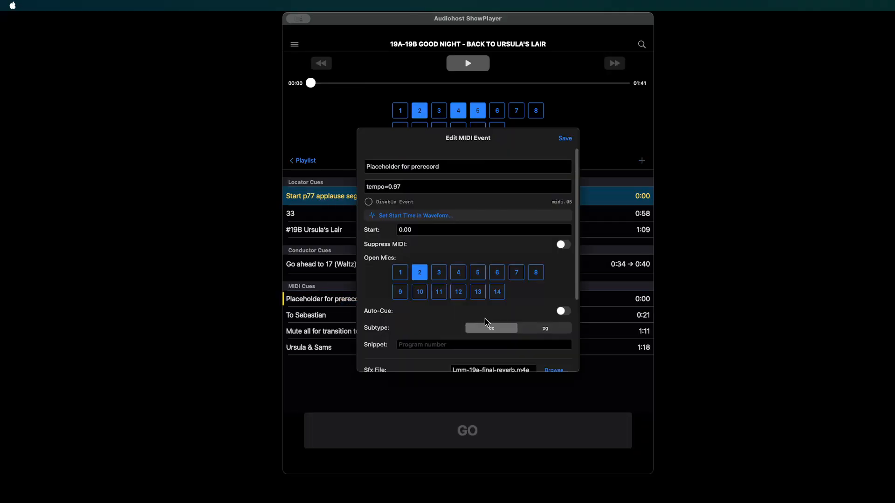
scroll(427, 298, "down", 5)
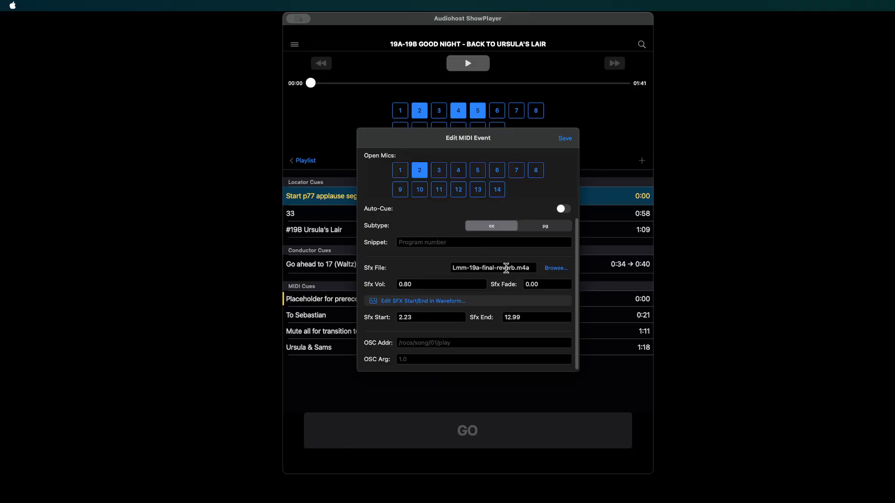
left_click_drag(414, 286, 375, 283)
scroll(448, 221, "up", 5)
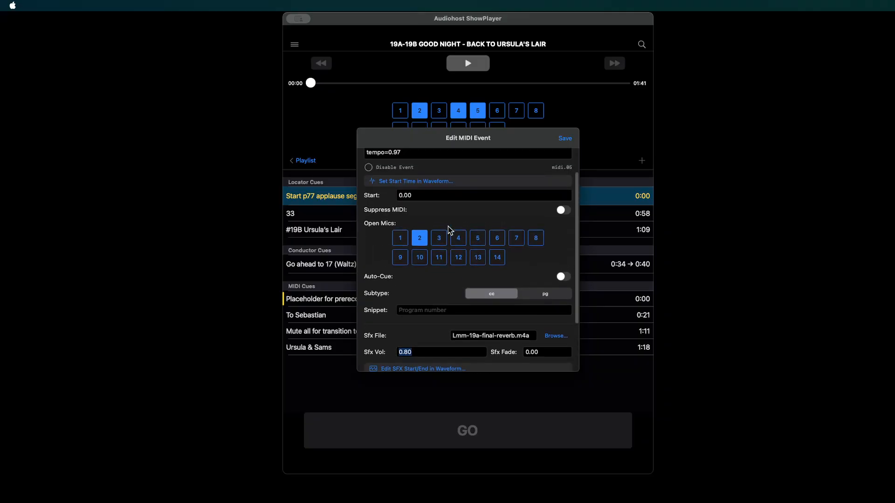
left_click_drag(406, 173, 355, 167)
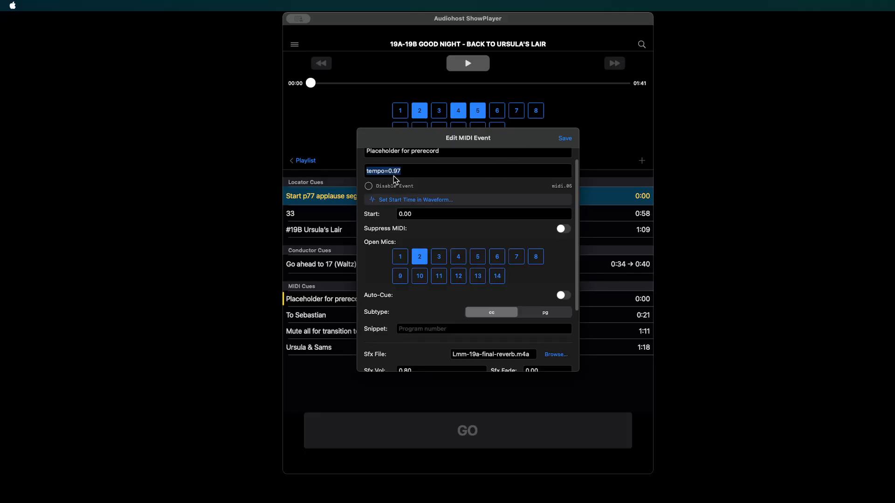
left_click(346, 144)
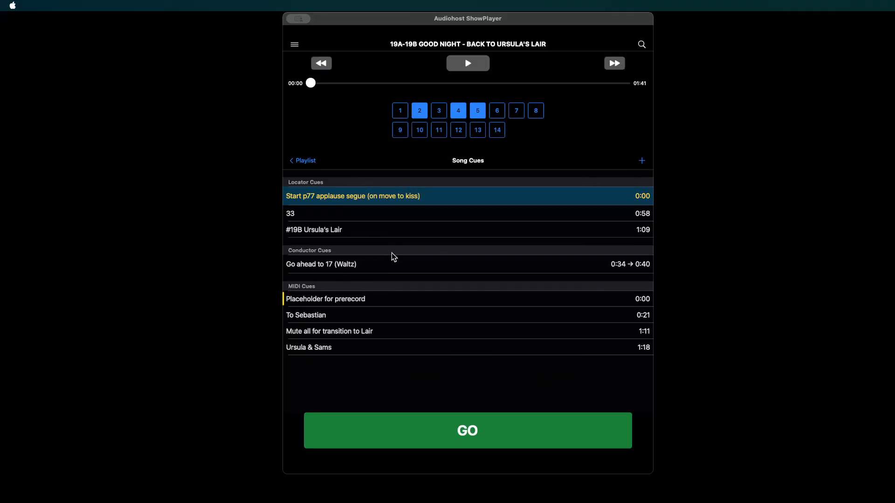
- Start 19A-19B from the beginning to hear its prerecord cue, and pause playback at about 0:14
left_click(473, 435)
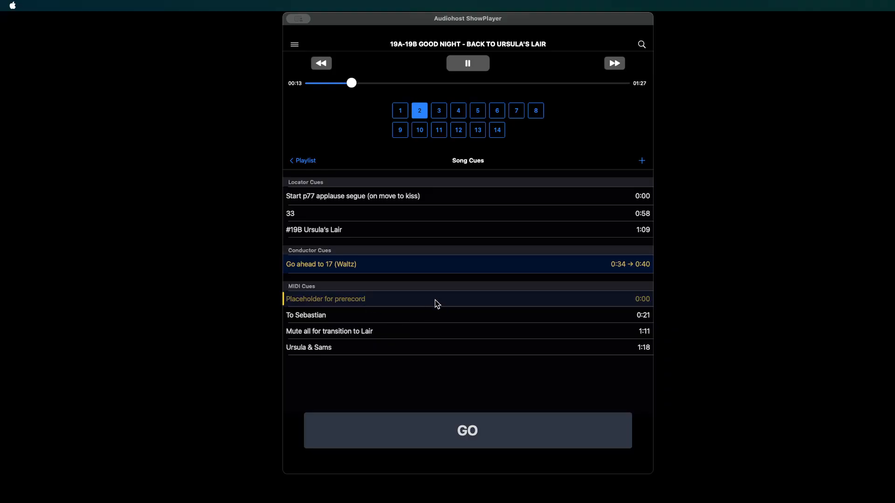
left_click(468, 66)
left_click(699, 276)
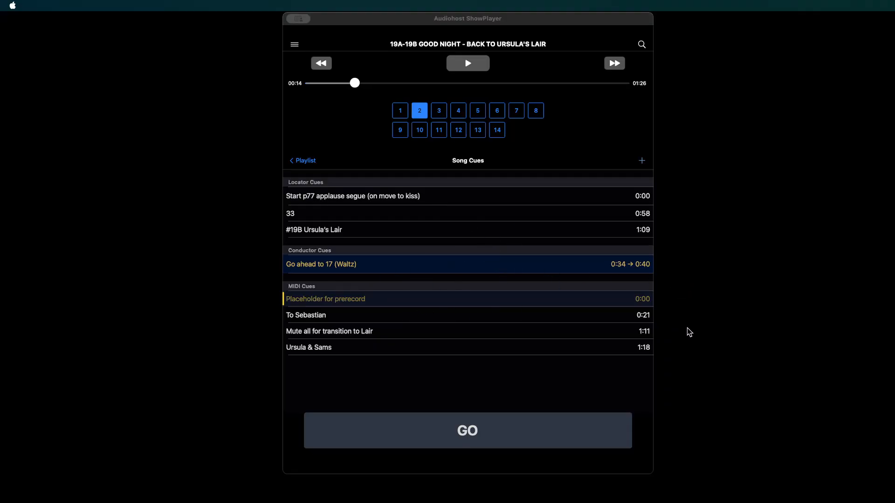